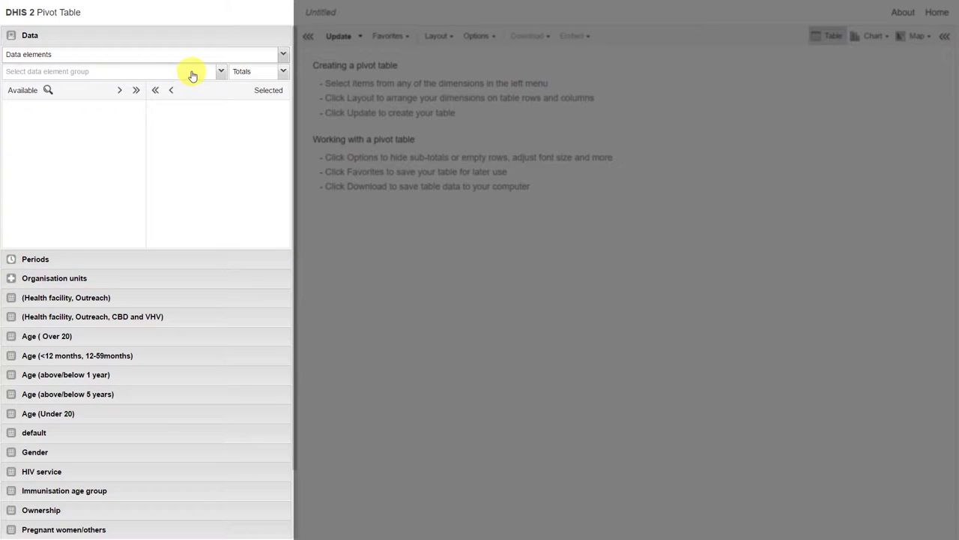
Add the DPT/Pentavalent 3rd dose data element from the Immunization group to the selected data
{"action": "left_click", "coordinate": [192, 73]}
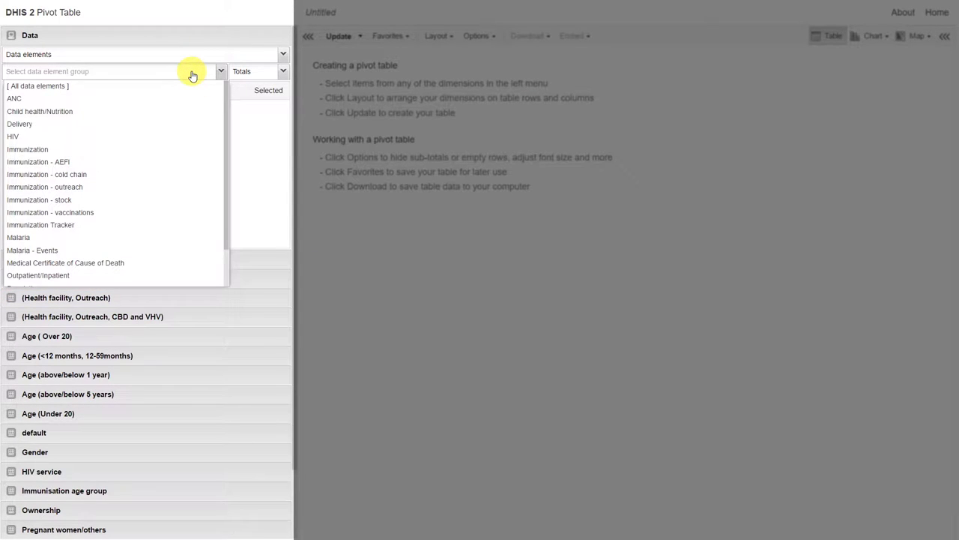
{"action": "left_click", "coordinate": [101, 149]}
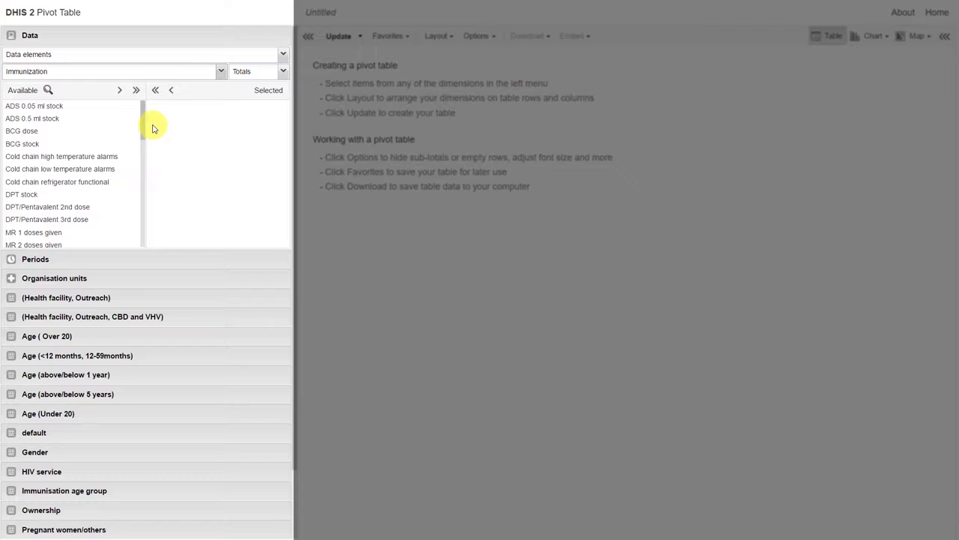
{"action": "mouse_move", "coordinate": [143, 126]}
{"action": "left_mouse_down"}
{"action": "mouse_move", "coordinate": [141, 202]}
{"action": "mouse_move", "coordinate": [141, 133]}
{"action": "left_mouse_up"}
{"action": "double_click", "coordinate": [90, 194]}
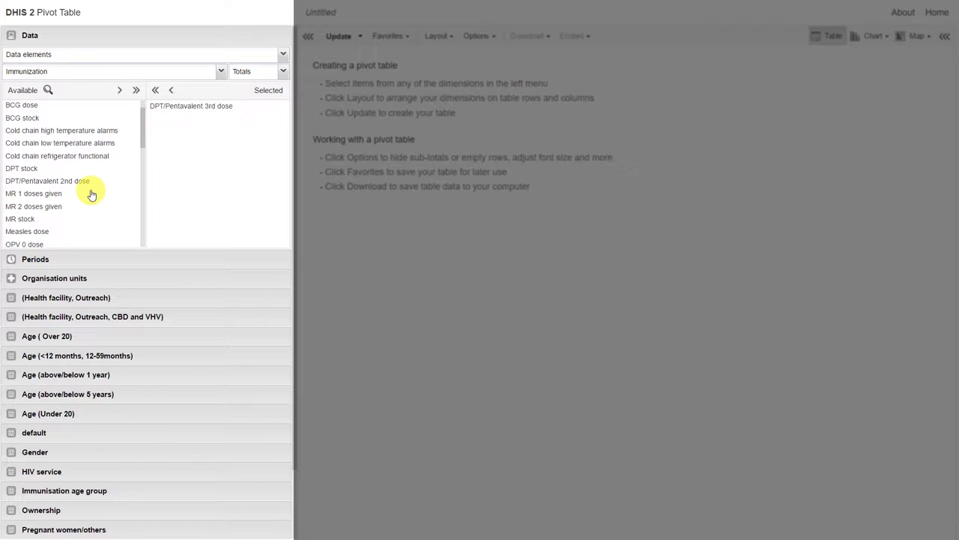
Change the relative period selection from Last 5 years to Last 6 months
{"action": "left_click", "coordinate": [92, 260]}
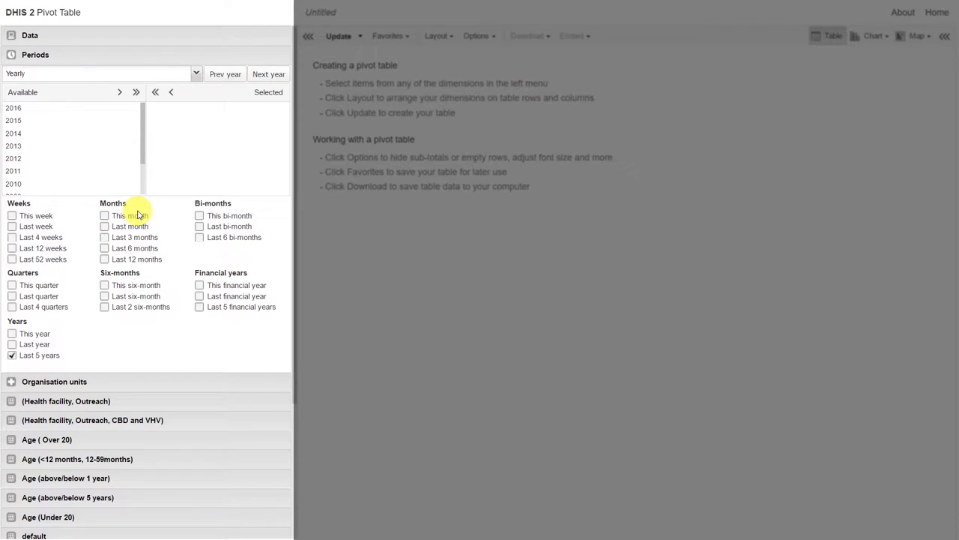
{"action": "left_click", "coordinate": [12, 355]}
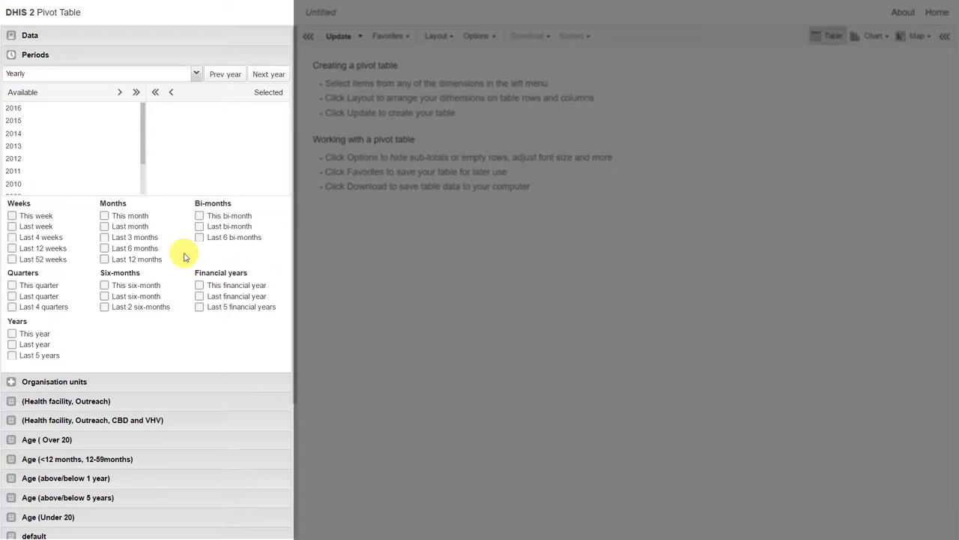
{"action": "left_click", "coordinate": [105, 248]}
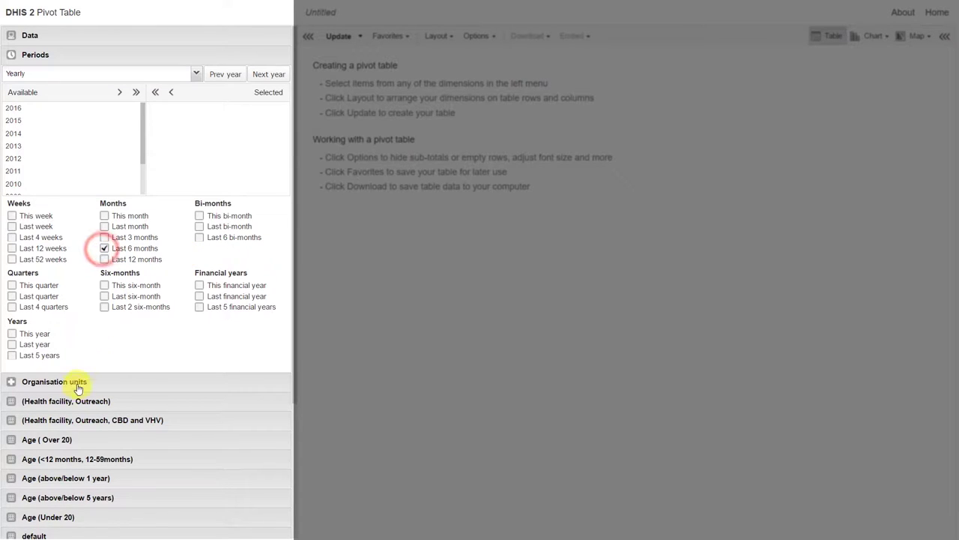
Switch organisation unit selection to individual units and select the Bird, Cat, Dog and Fish districts under Animal Region
{"action": "left_click", "coordinate": [71, 381]}
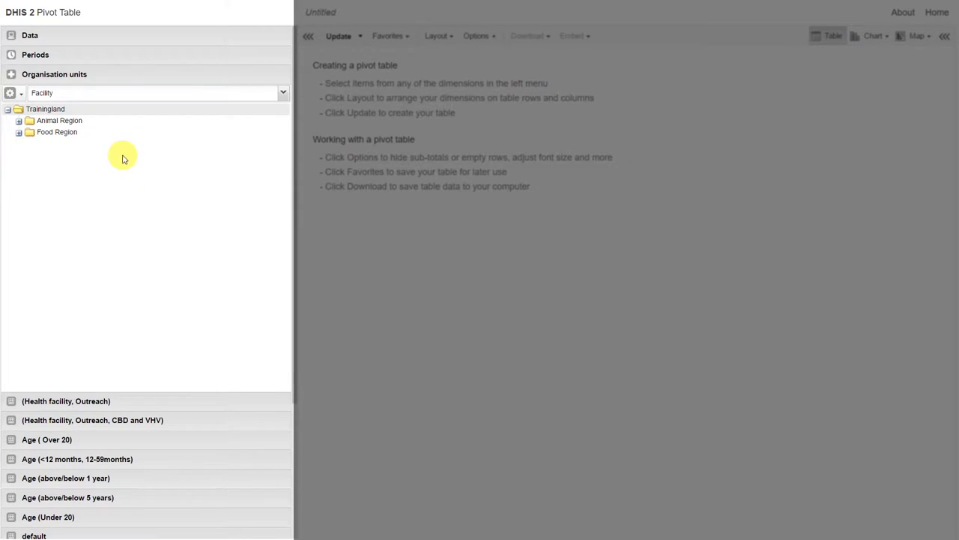
{"action": "left_click", "coordinate": [15, 93]}
{"action": "left_click", "coordinate": [39, 130]}
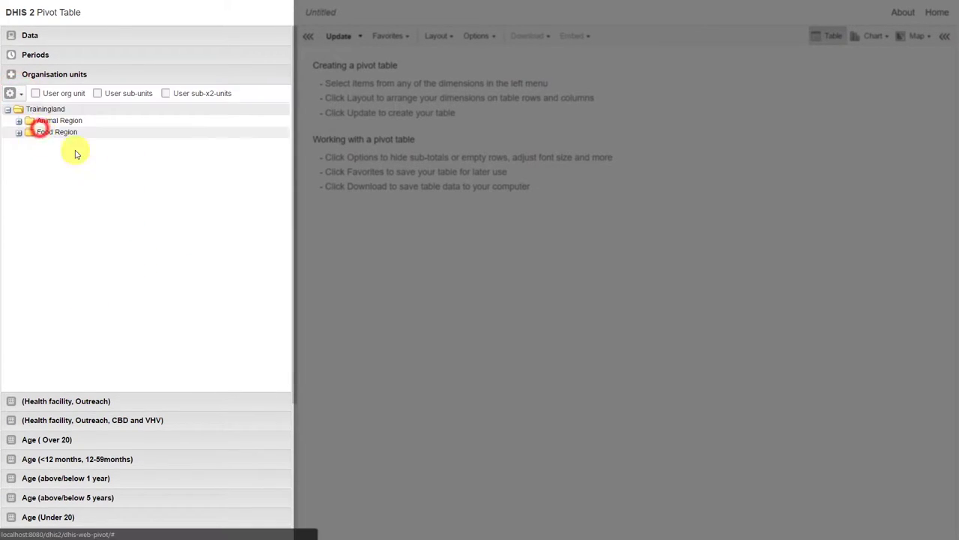
{"action": "left_click", "coordinate": [19, 121]}
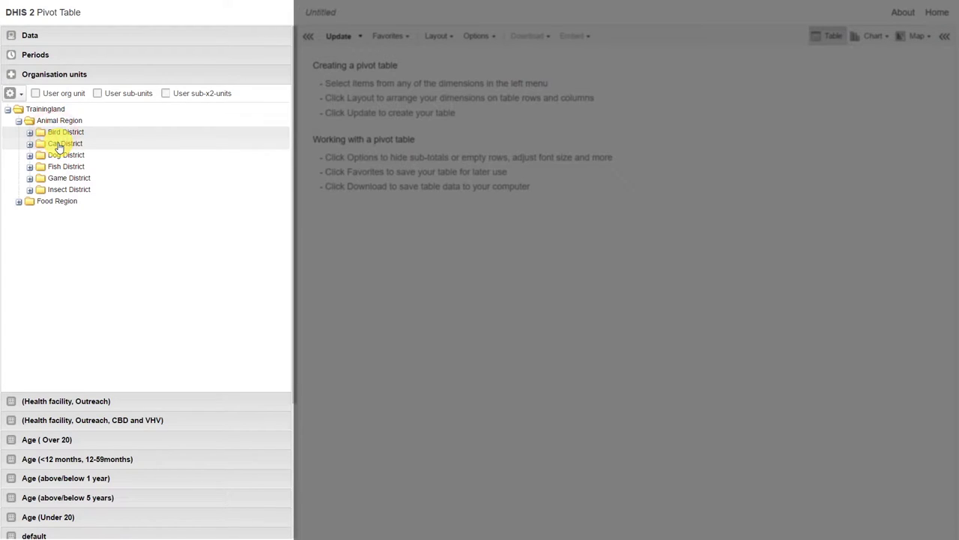
{"action": "left_click", "coordinate": [57, 143], "text": "ctrl"}
{"action": "left_click", "coordinate": [57, 155], "text": "ctrl"}
{"action": "left_click", "coordinate": [58, 167], "text": "ctrl"}
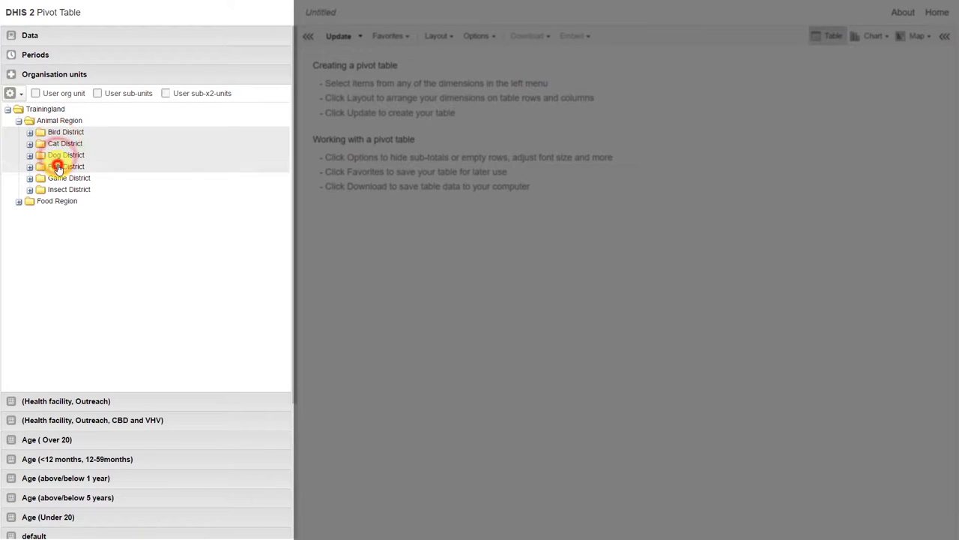
Select Trainingland as the organisation unit and switch to level selection with only the District level chosen
{"action": "left_click", "coordinate": [34, 111]}
{"action": "left_click", "coordinate": [18, 94]}
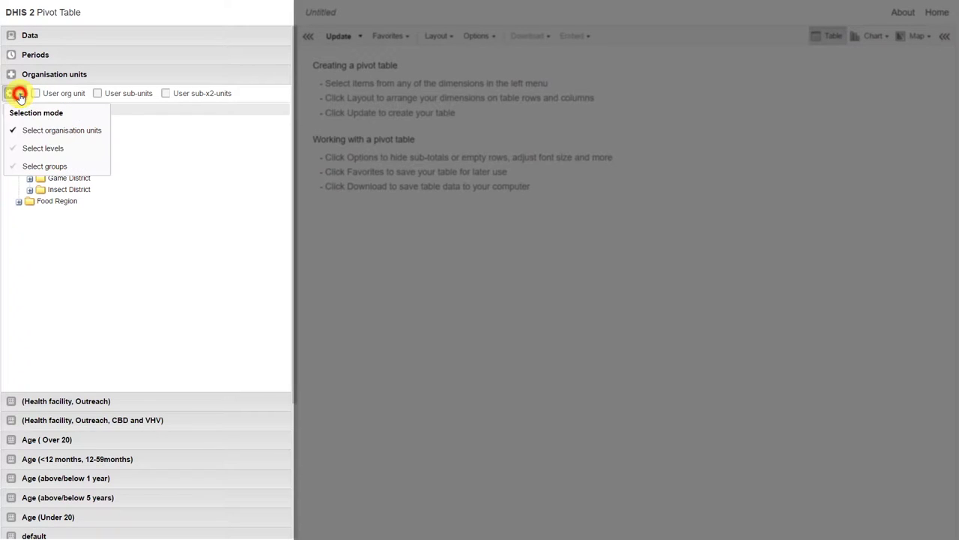
{"action": "left_click", "coordinate": [44, 149]}
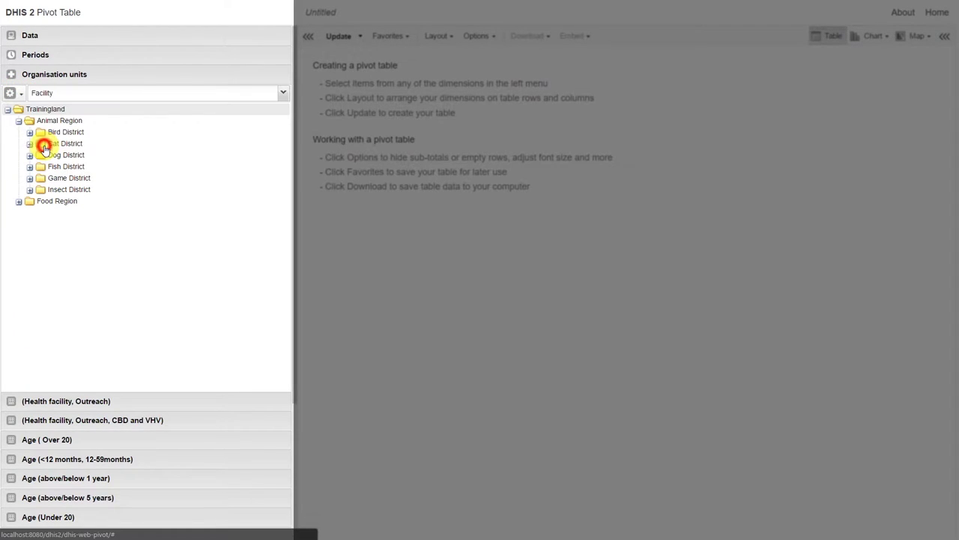
{"action": "left_click", "coordinate": [134, 93]}
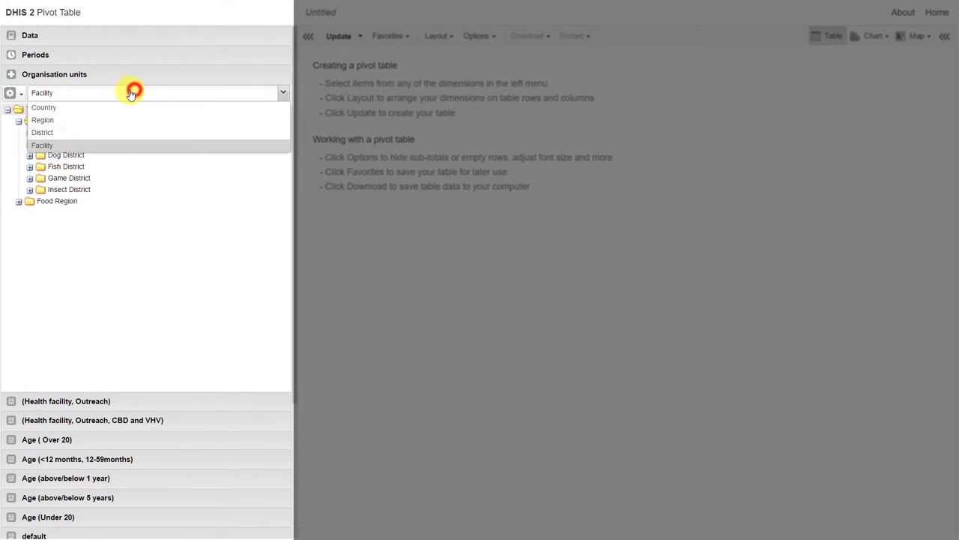
{"action": "left_click", "coordinate": [95, 147]}
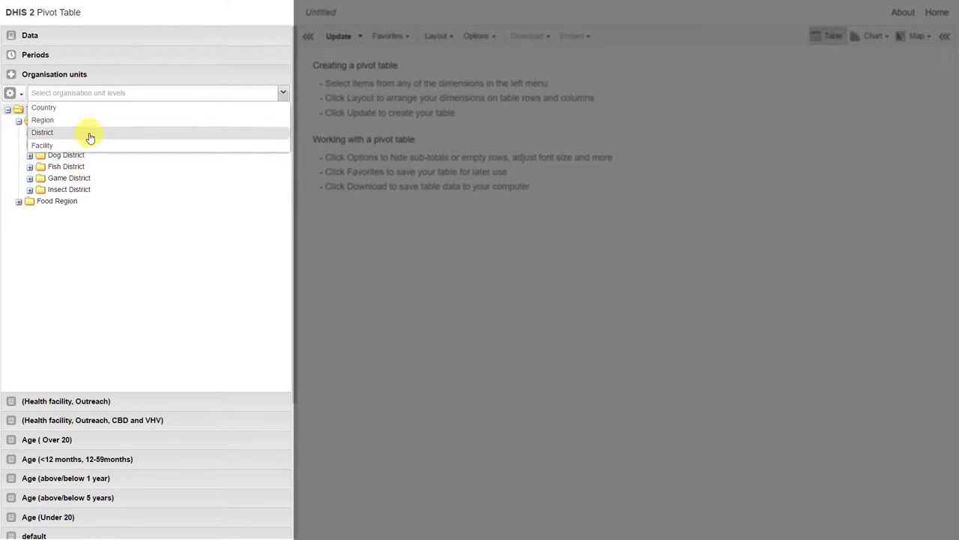
{"action": "left_click", "coordinate": [88, 132]}
{"action": "left_click", "coordinate": [96, 239]}
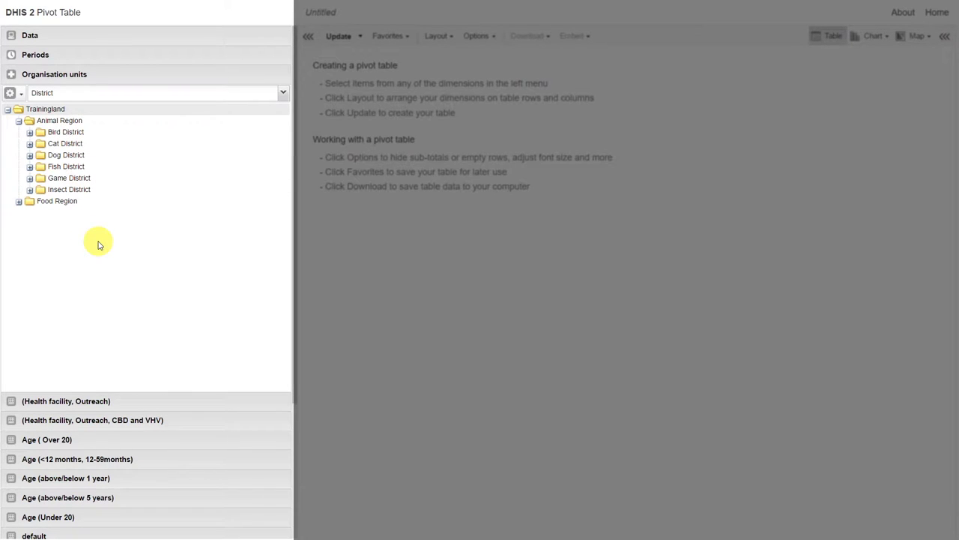
Add both the < 1 year and ≥ 1 year categories of Age (above/below 1 year) and generate the table with the default layout
{"action": "left_click_drag", "start_coordinate": [294, 189], "coordinate": [292, 339]}
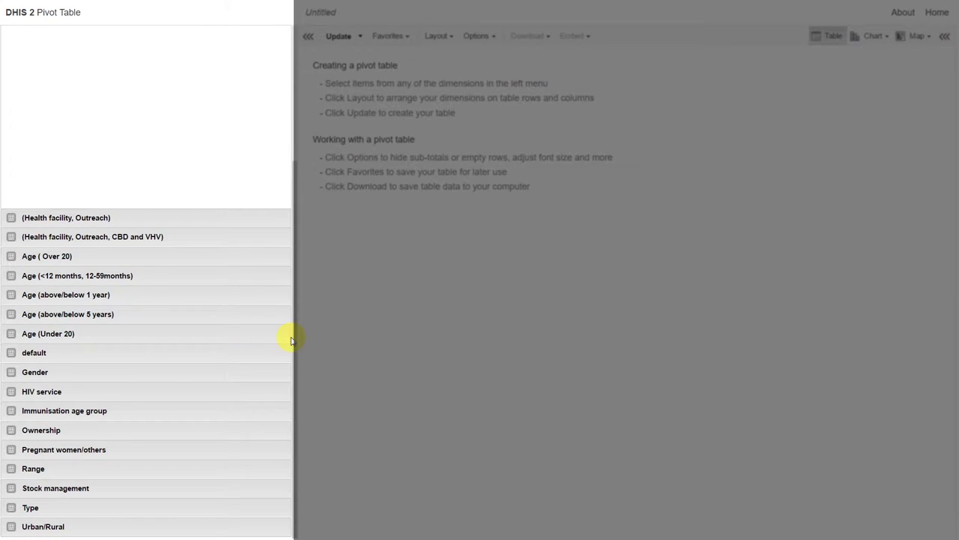
{"action": "left_click", "coordinate": [140, 294]}
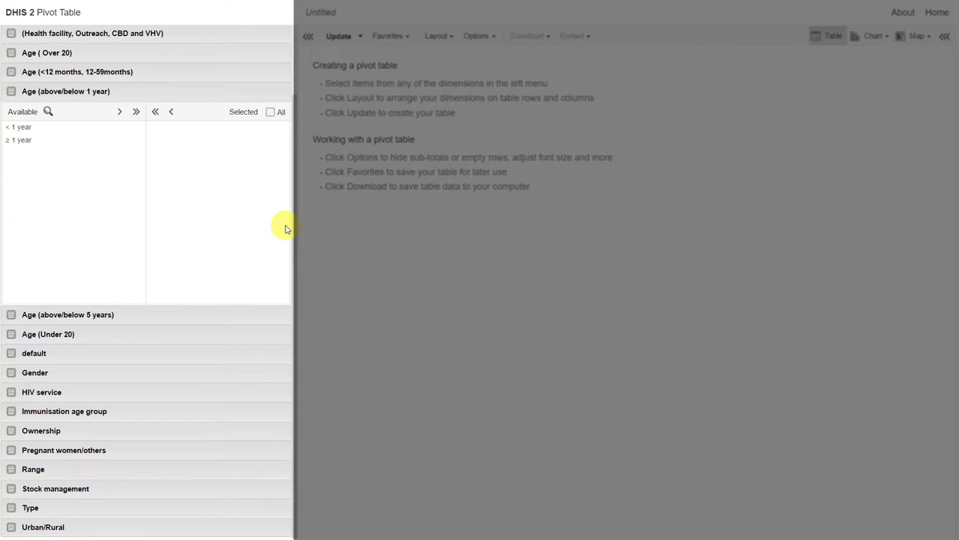
{"action": "left_click", "coordinate": [140, 113]}
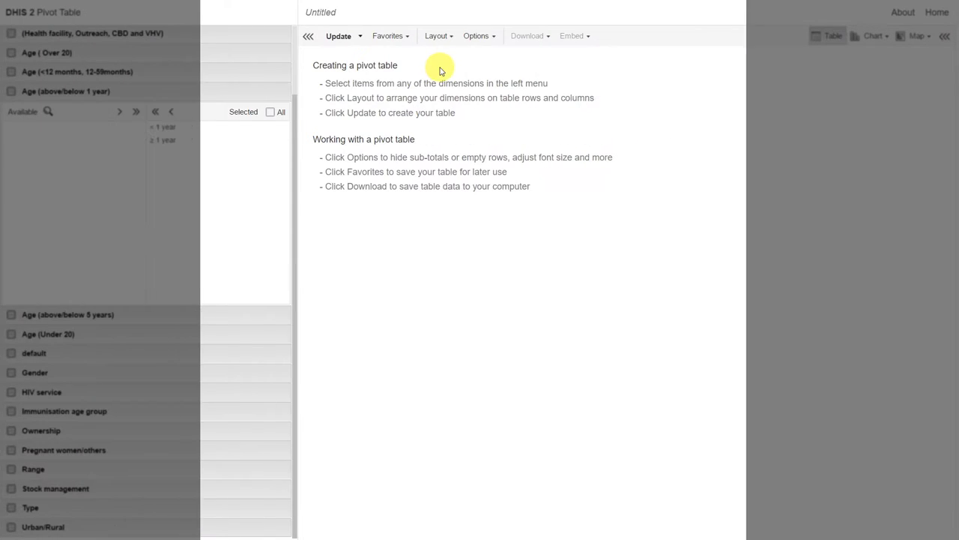
{"action": "left_click", "coordinate": [437, 37]}
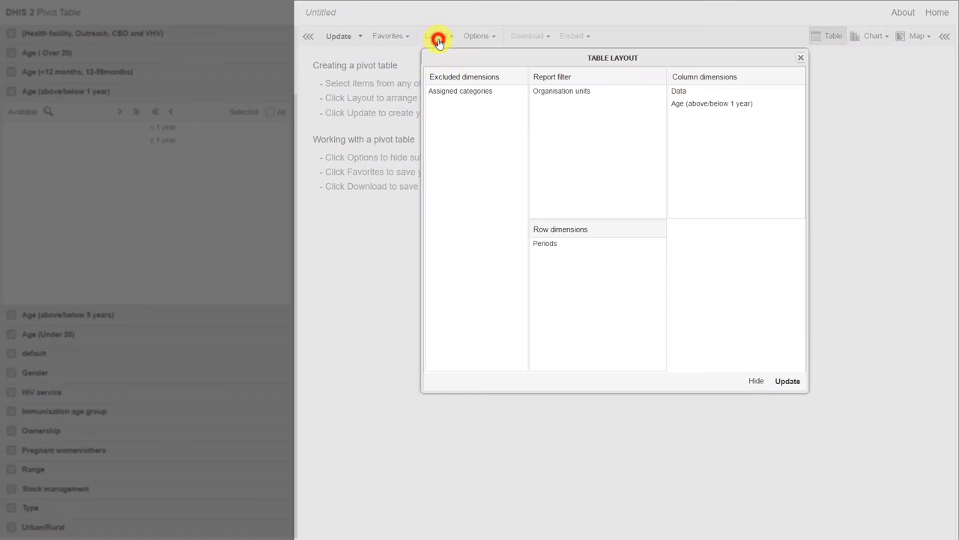
{"action": "left_click", "coordinate": [788, 382]}
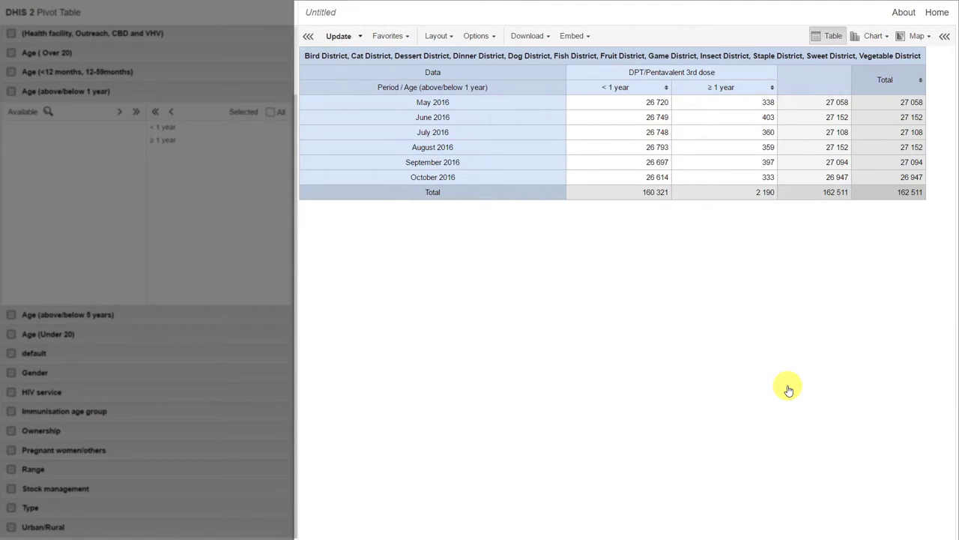
Rearrange the table layout with Organisation units as rows and Periods between Data and Age in the columns, and update the table
{"action": "left_click", "coordinate": [437, 36]}
{"action": "left_click_drag", "start_coordinate": [586, 91], "coordinate": [574, 274]}
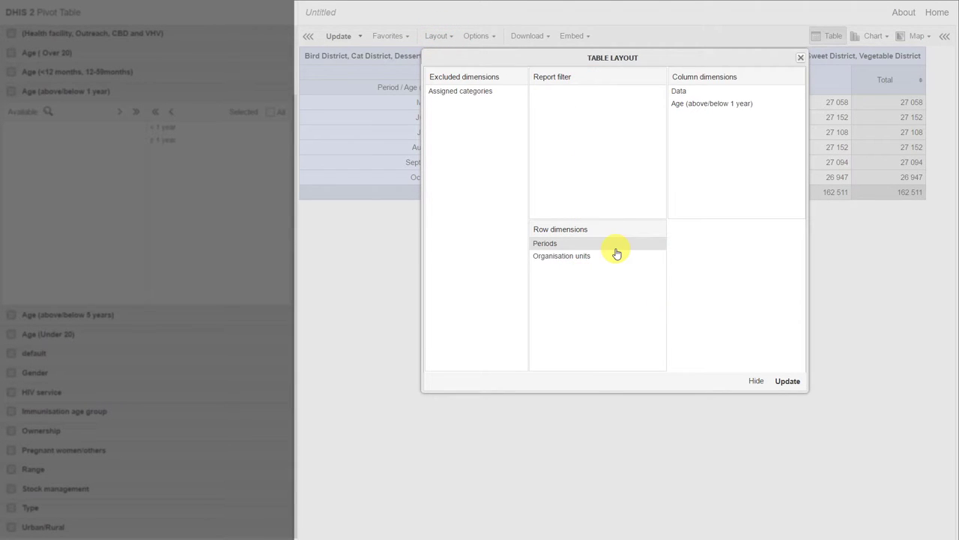
{"action": "left_click_drag", "start_coordinate": [613, 249], "coordinate": [694, 98]}
{"action": "left_click", "coordinate": [788, 382]}
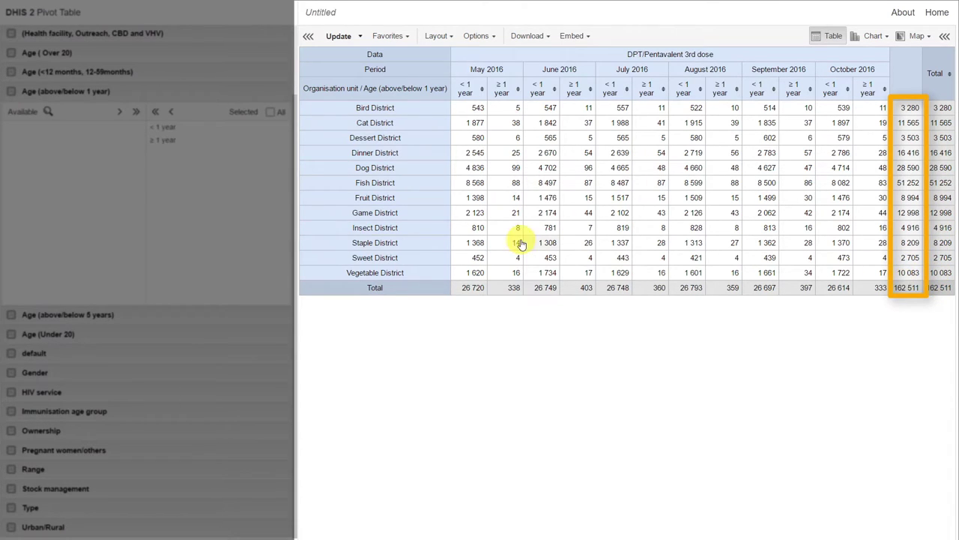
Turn off row sub-totals in the table options and update the table
{"action": "left_click", "coordinate": [484, 38]}
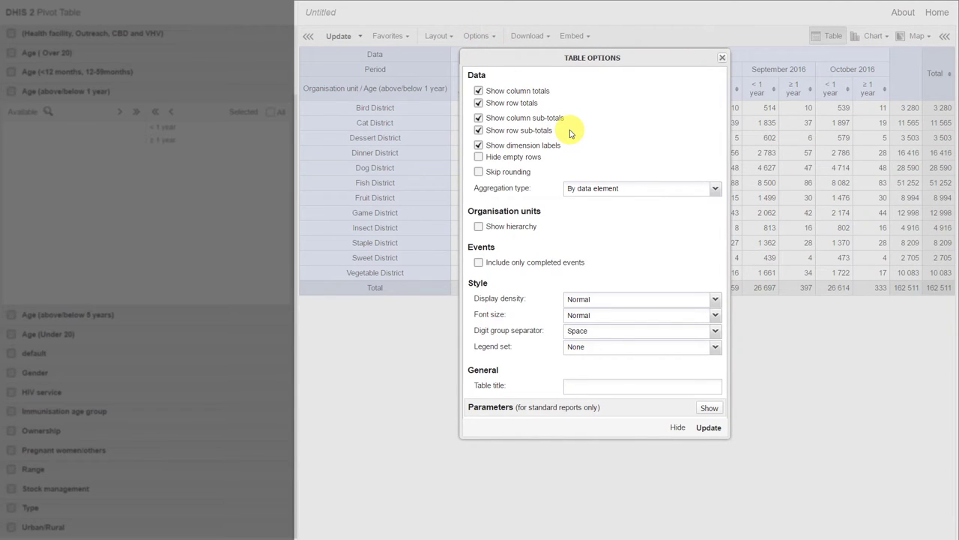
{"action": "left_click", "coordinate": [478, 130]}
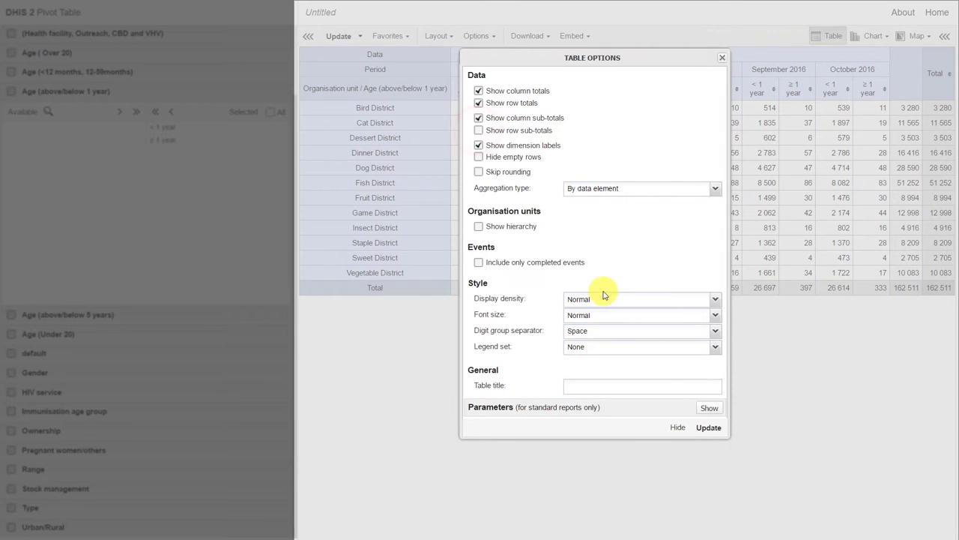
{"action": "left_click", "coordinate": [709, 427]}
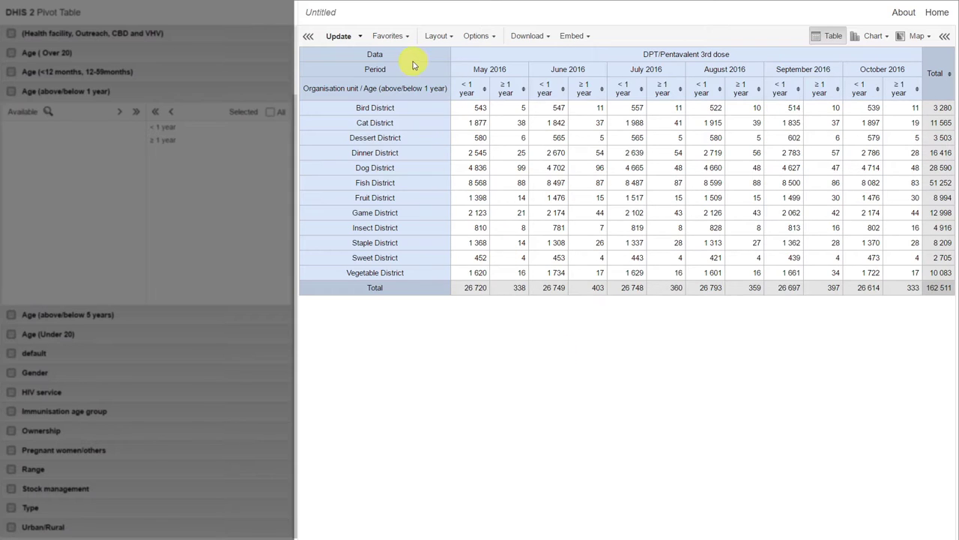
Draft a favorite named with the username plus "_program_what, where, when" and the description "Put a description", and close it without saving
{"action": "left_click", "coordinate": [391, 37]}
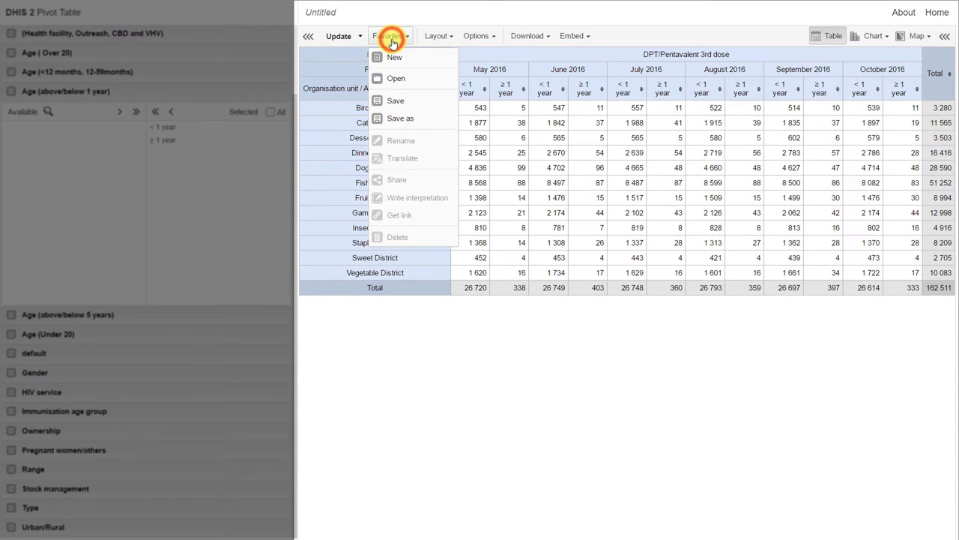
{"action": "left_click", "coordinate": [397, 102]}
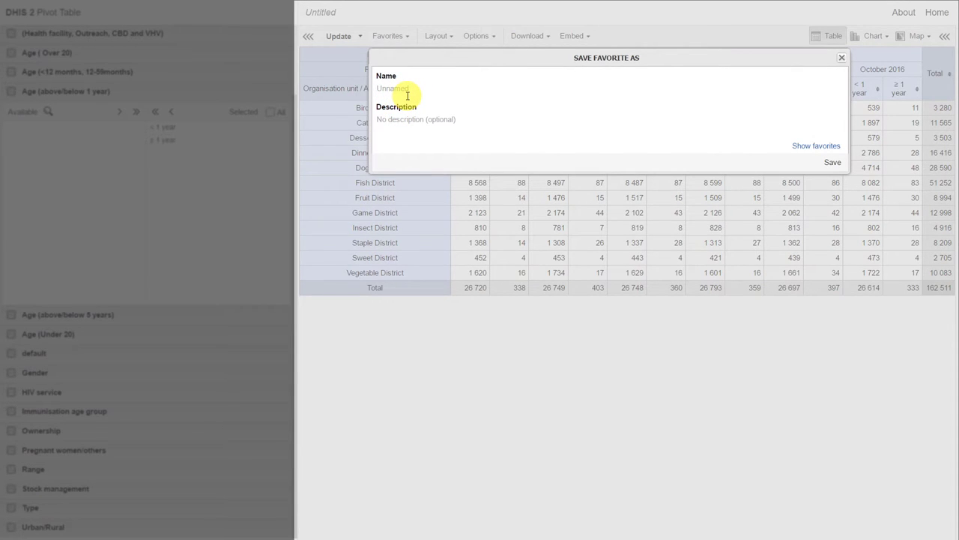
{"action": "type", "text": "sdutta_program,"}
{"action": "key", "text": "BackSpace"}
{"action": "key", "text": "BackSpace"}
{"action": "type", "text": "_what, where, when"}
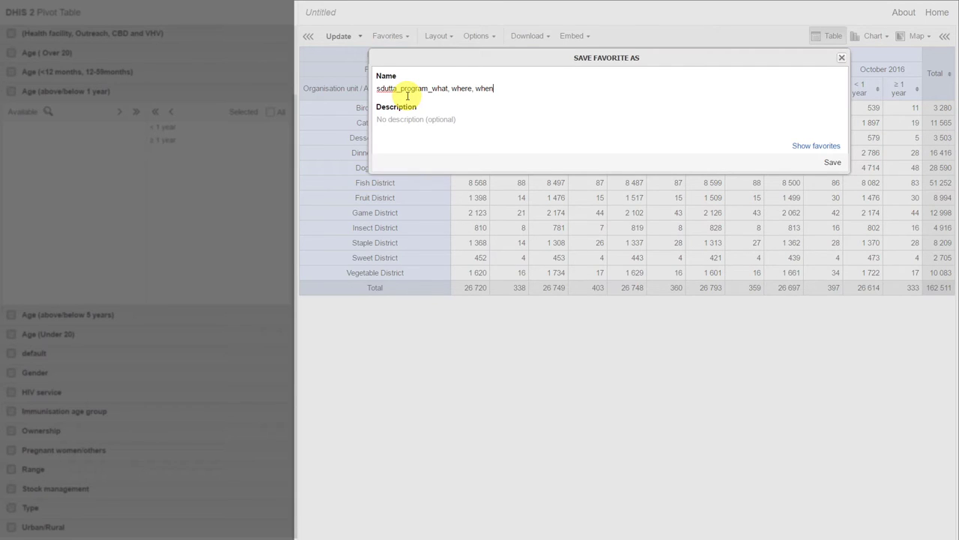
{"action": "left_click", "coordinate": [407, 120]}
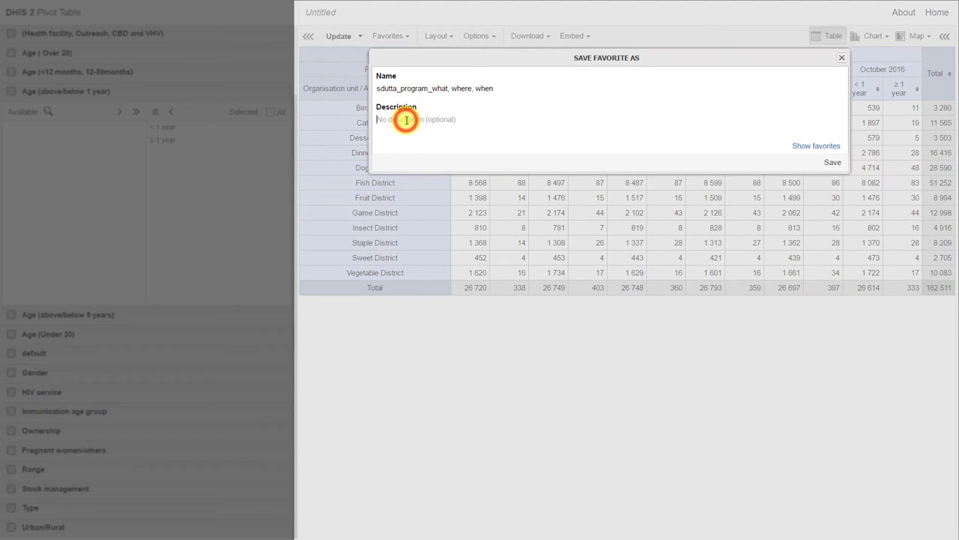
{"action": "type", "text": "Put a desc"}
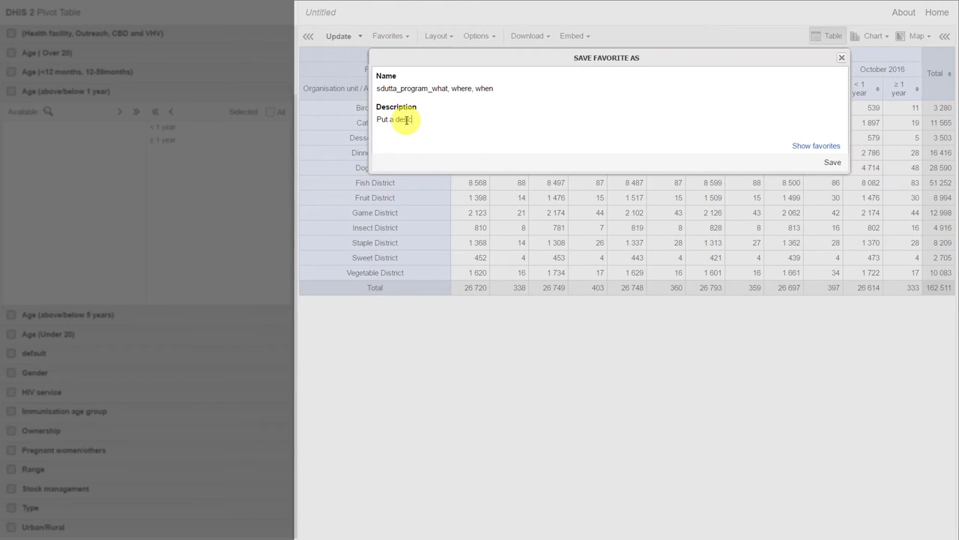
{"action": "type", "text": "ription"}
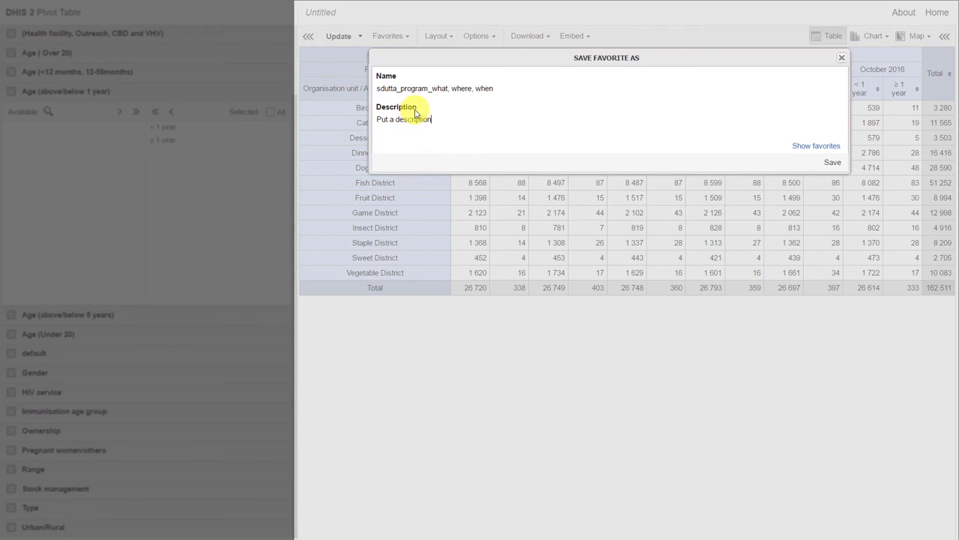
{"action": "left_click", "coordinate": [841, 59]}
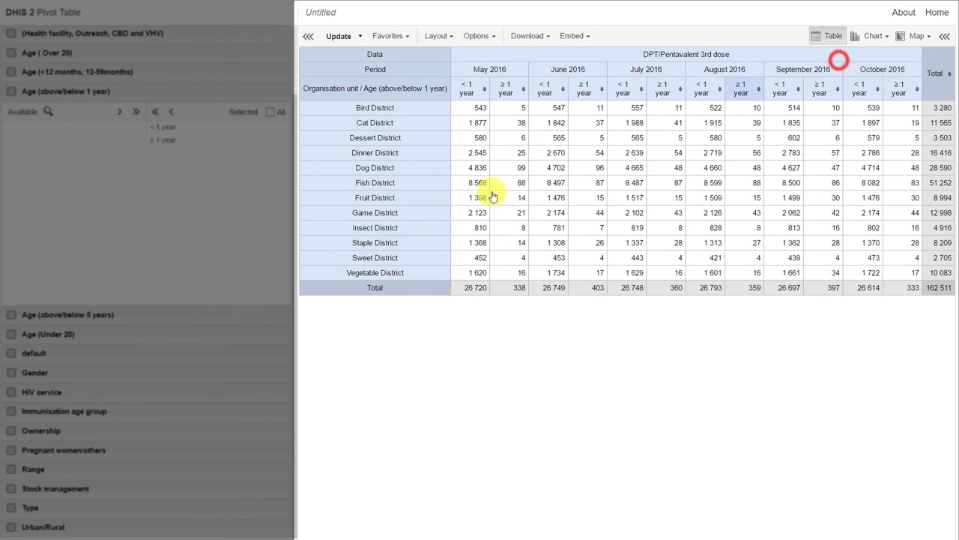
Enable showing the organisation unit hierarchy in the table options and update the table
{"action": "left_click", "coordinate": [477, 36]}
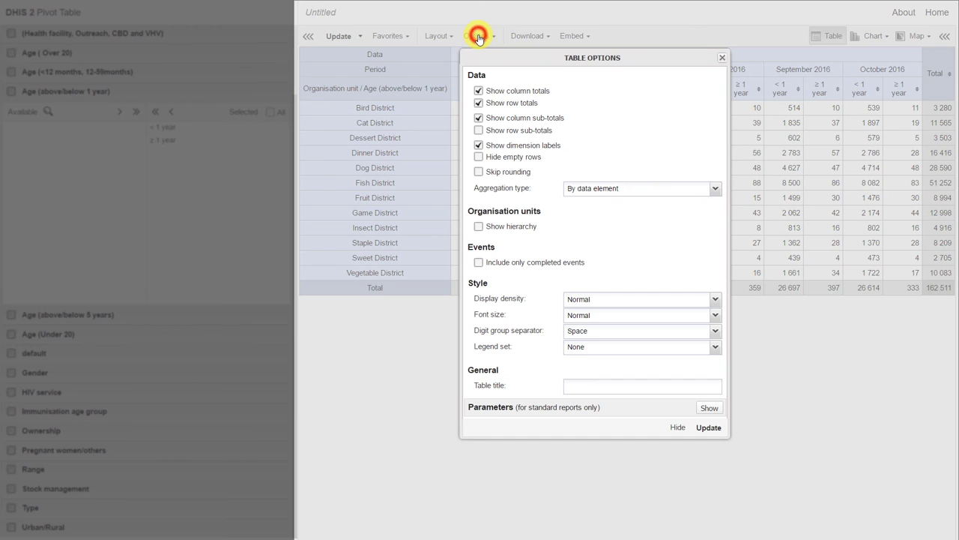
{"action": "left_click", "coordinate": [522, 227]}
{"action": "left_click", "coordinate": [708, 427]}
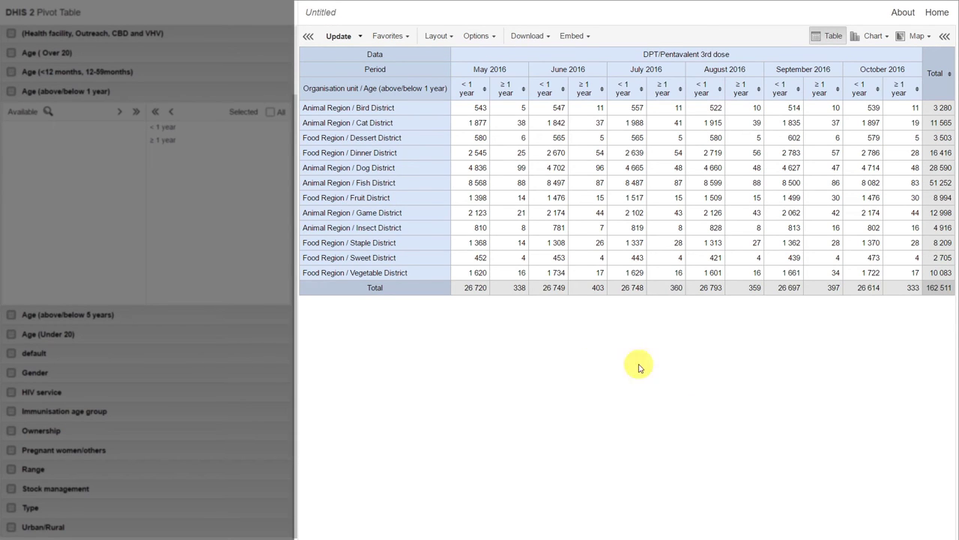
{"action": "left_click", "coordinate": [539, 37]}
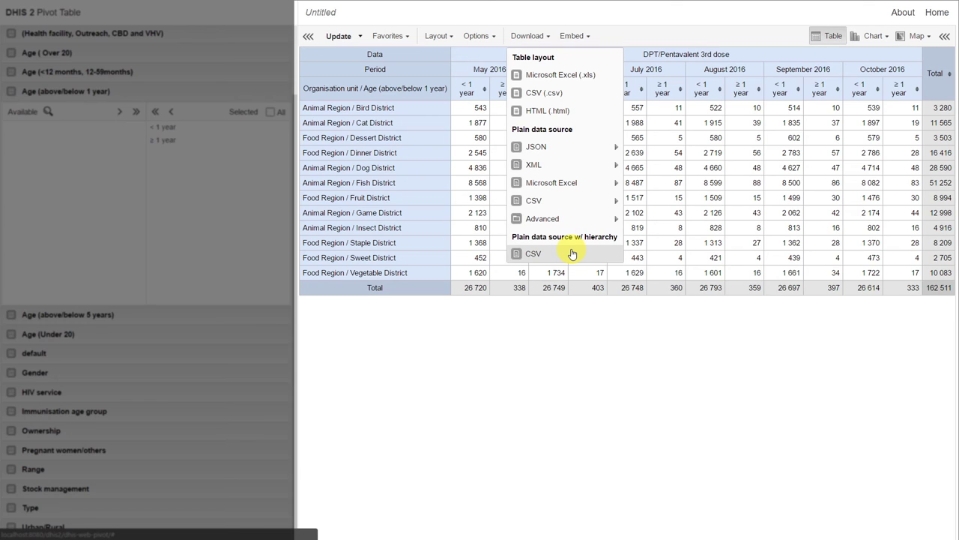
{"action": "left_click", "coordinate": [574, 353]}
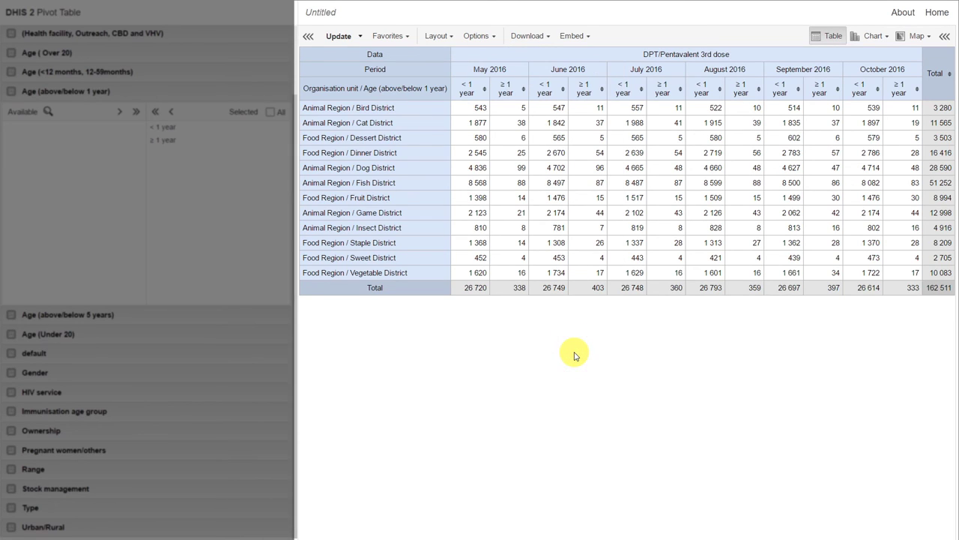